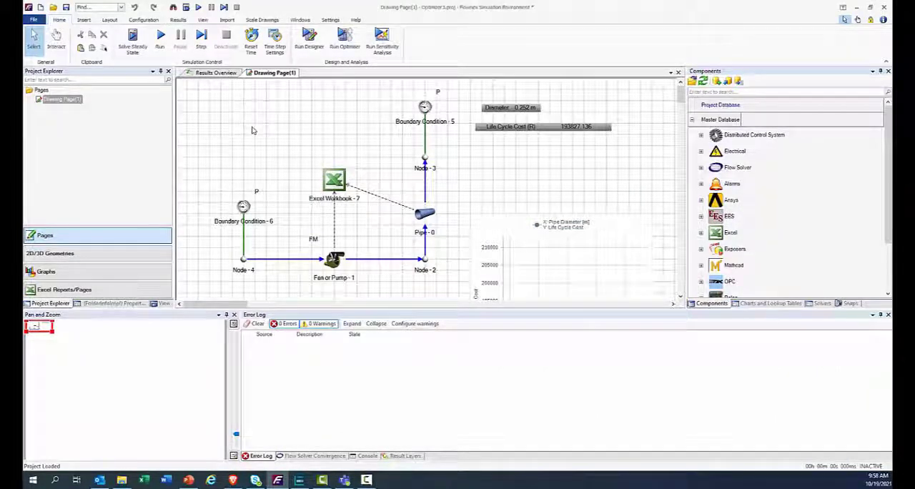
Open the text file link setup and add the inlet Diameter of Pipe - 0 as an input variable for Inputs.txt.
{"action": "left_click", "coordinate": [143, 20]}
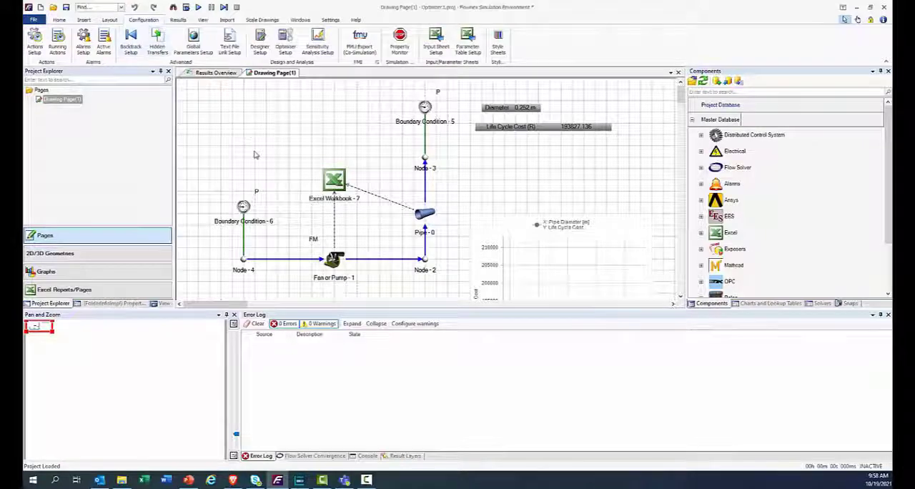
{"action": "left_click", "coordinate": [229, 42]}
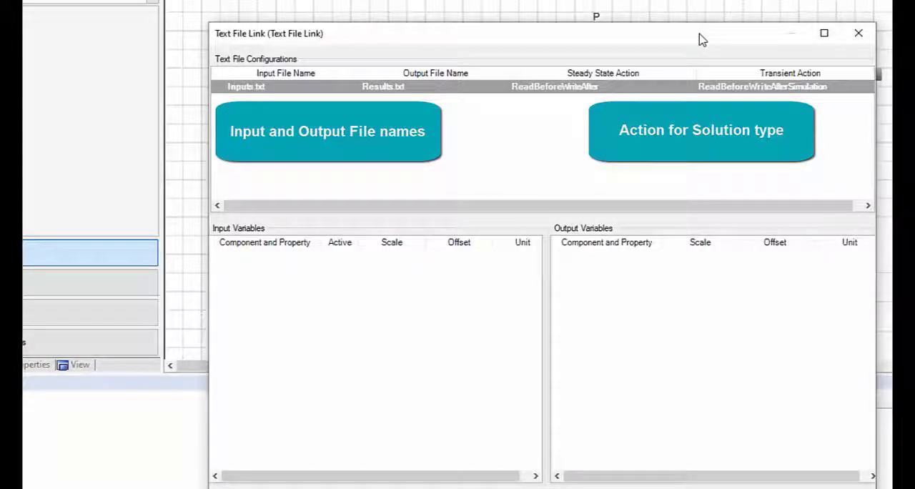
{"action": "left_click_drag", "start_coordinate": [471, 30], "coordinate": [810, 21]}
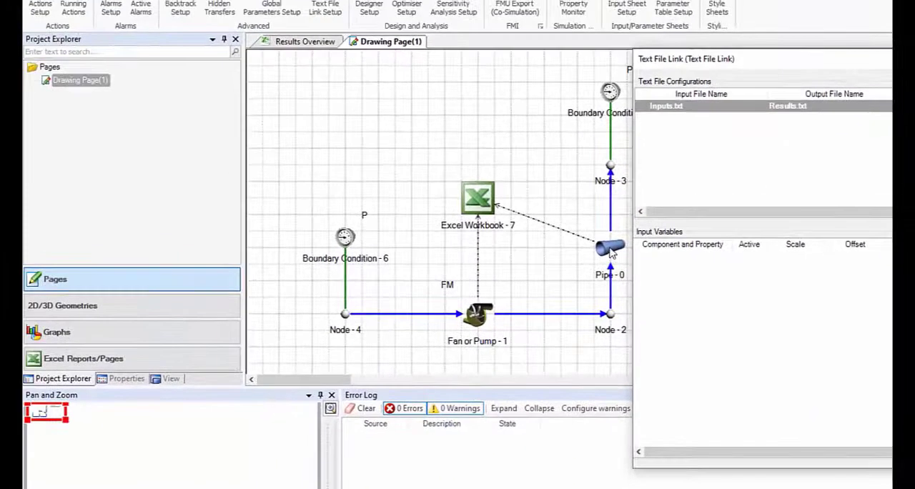
{"action": "left_click", "coordinate": [611, 252]}
{"action": "left_click", "coordinate": [143, 380]}
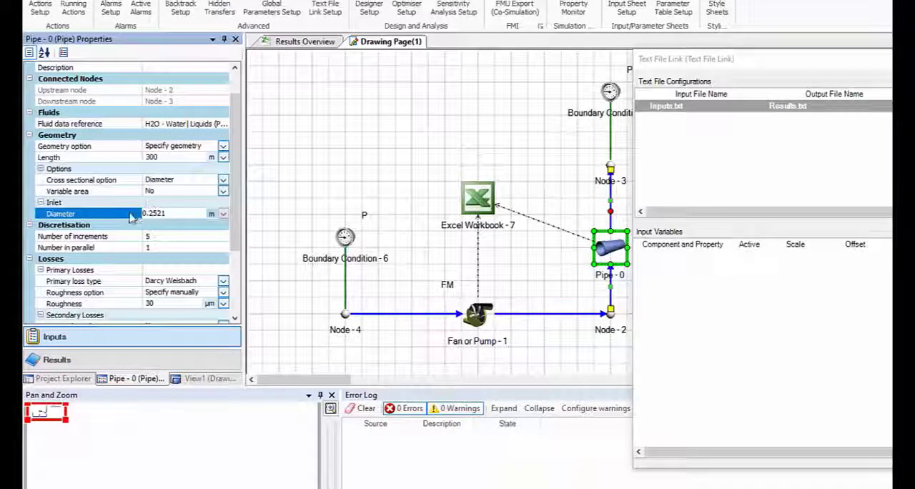
{"action": "left_click_drag", "start_coordinate": [132, 217], "coordinate": [800, 291]}
{"action": "left_click_drag", "start_coordinate": [776, 318], "coordinate": [773, 315]}
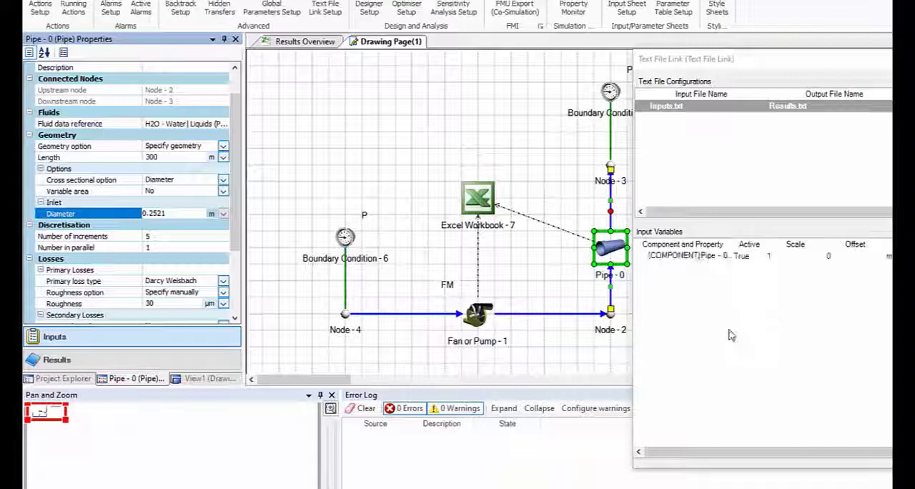
Select the LCC output in the properties of the Excel Workbook - 7 component.
{"action": "left_click", "coordinate": [485, 208]}
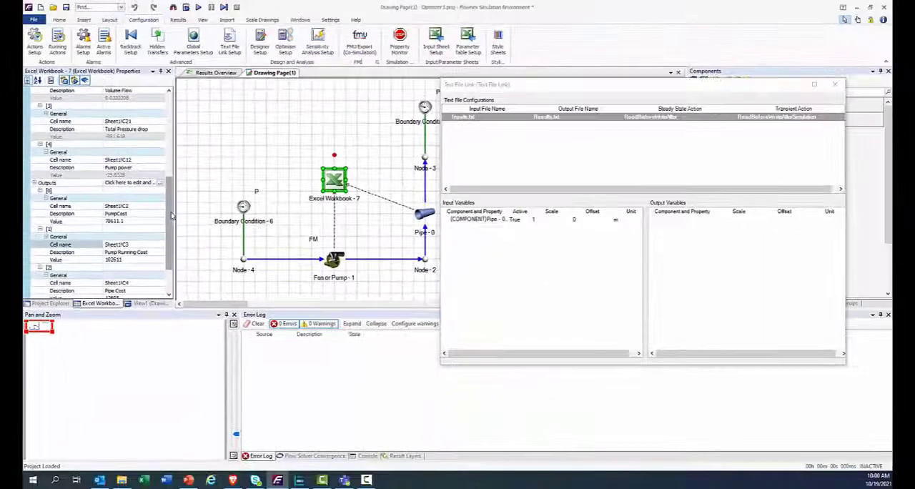
{"action": "scroll", "coordinate": [233, 287], "scroll_direction": "down", "scroll_amount": 2}
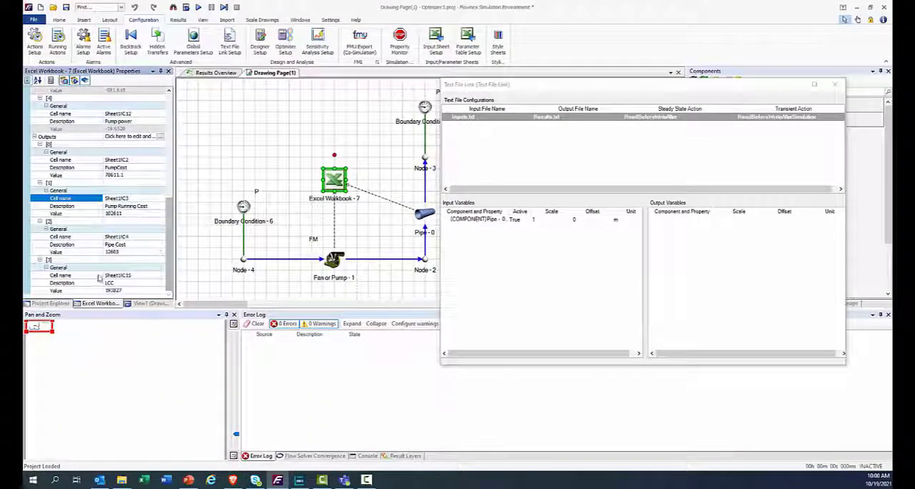
{"action": "left_click", "coordinate": [111, 284]}
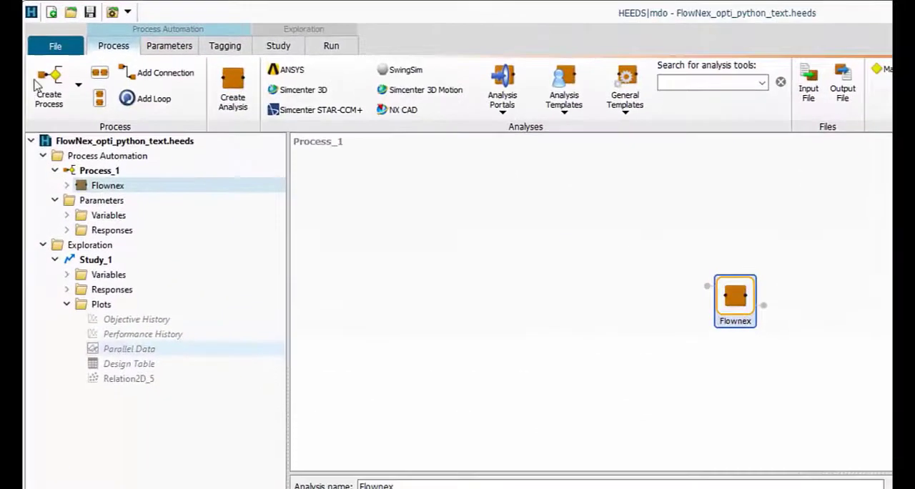
Review the variable definitions and the responses of the FlowNex_opti_python_text project in HEEDS.
{"action": "left_click", "coordinate": [179, 48]}
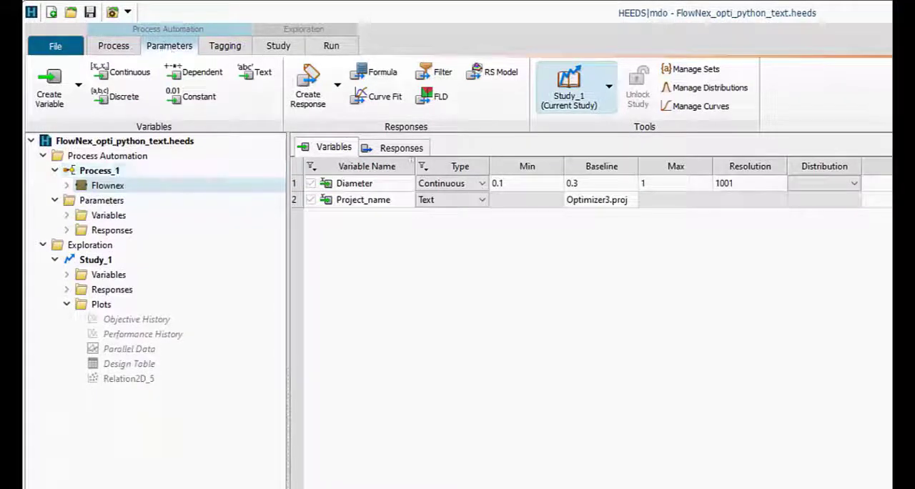
{"action": "left_click", "coordinate": [413, 149]}
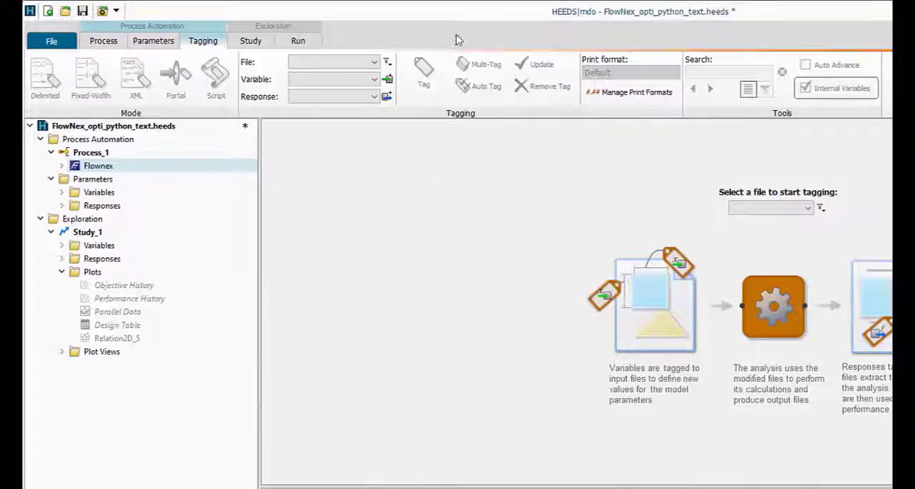
Tag the value in cell A1 of Inputs.txt with the Diameter variable.
{"action": "left_click", "coordinate": [374, 62]}
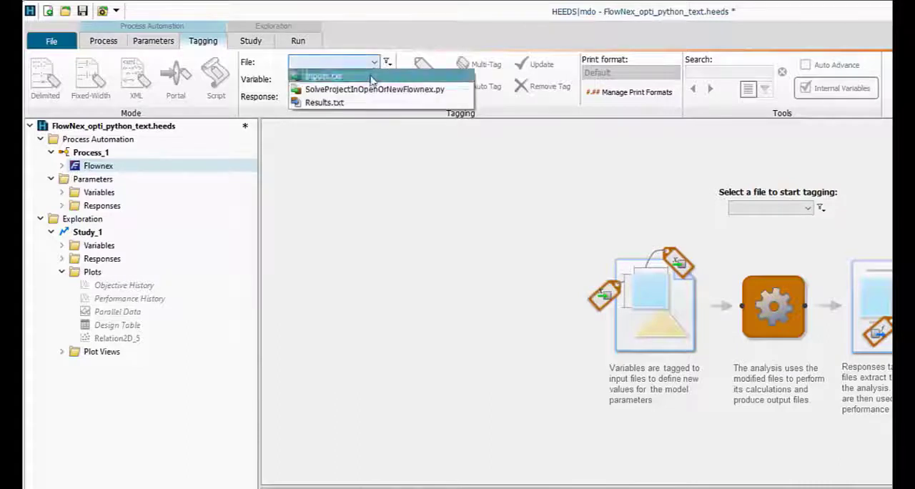
{"action": "left_click", "coordinate": [318, 71]}
{"action": "left_click", "coordinate": [328, 166]}
{"action": "right_click", "coordinate": [329, 167]}
{"action": "mouse_move", "coordinate": [361, 188]}
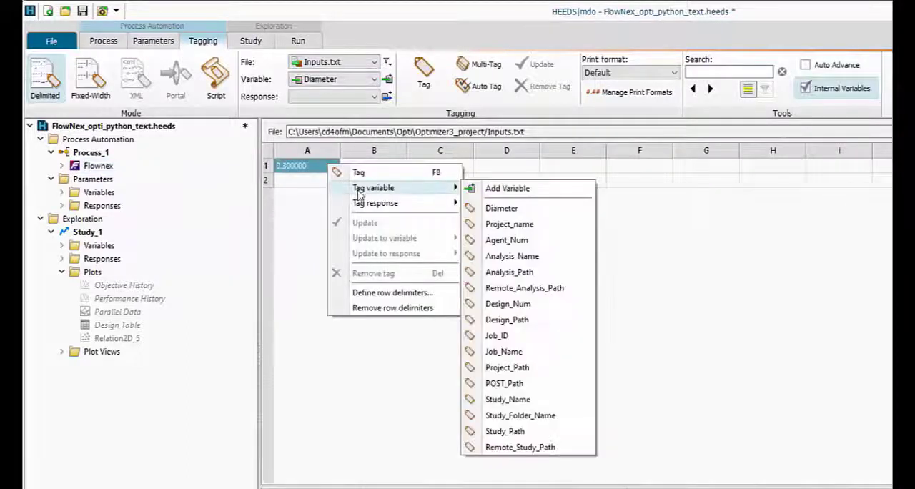
{"action": "left_click", "coordinate": [503, 208]}
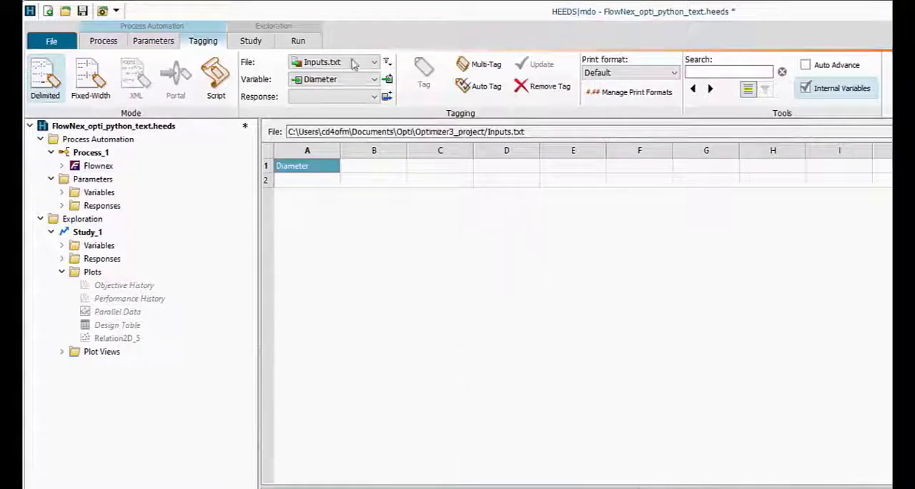
Tag the value in cell A1 of Results.txt with the LCC response.
{"action": "left_click", "coordinate": [373, 63]}
{"action": "left_click", "coordinate": [369, 104]}
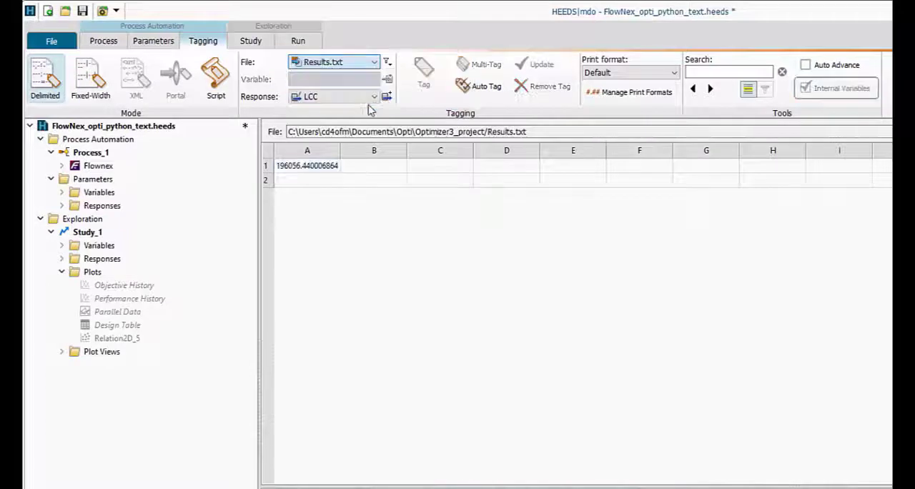
{"action": "right_click", "coordinate": [332, 167]}
{"action": "mouse_move", "coordinate": [389, 191]}
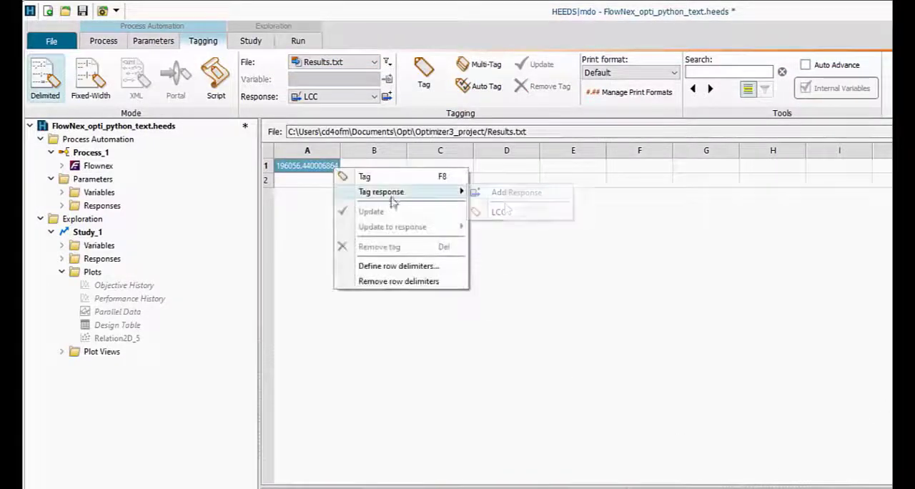
{"action": "left_click", "coordinate": [512, 214]}
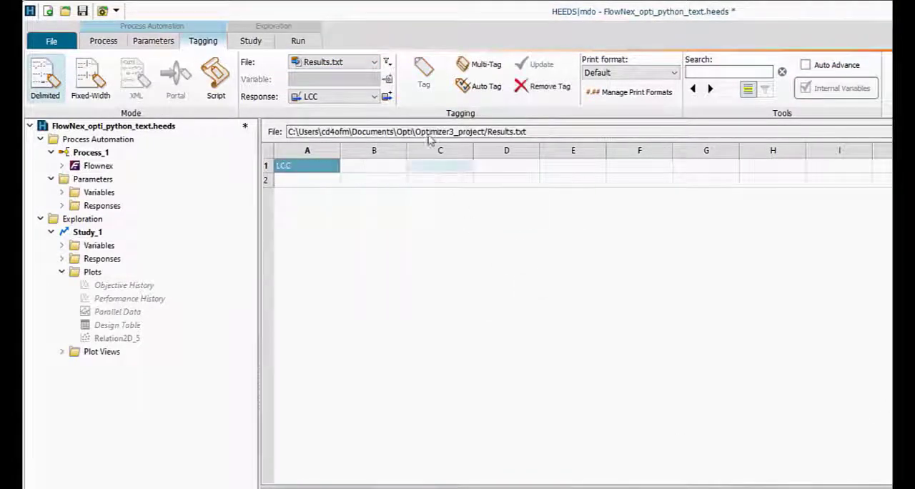
Tag the Optimizer3.proj entry in SolveProjectInOpenOrNewFlownex.py with the Project_name variable.
{"action": "left_click", "coordinate": [374, 63]}
{"action": "left_click", "coordinate": [372, 90]}
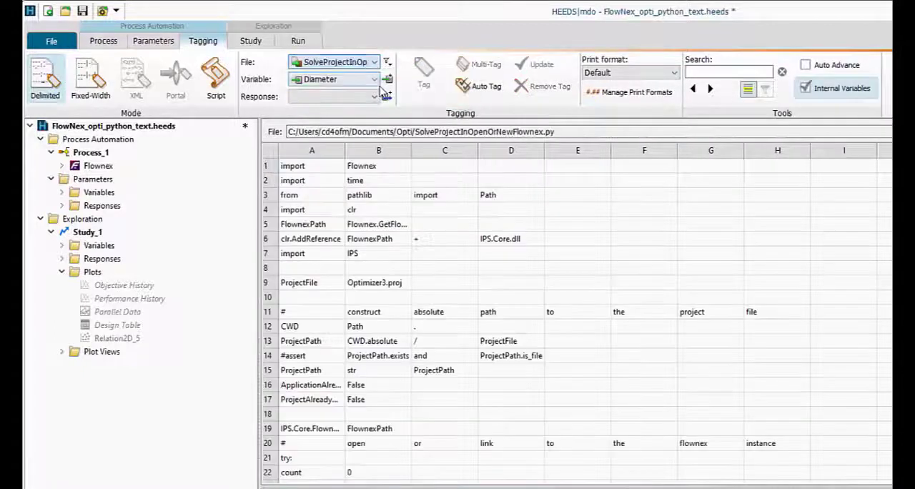
{"action": "right_click", "coordinate": [393, 284]}
{"action": "mouse_move", "coordinate": [451, 310]}
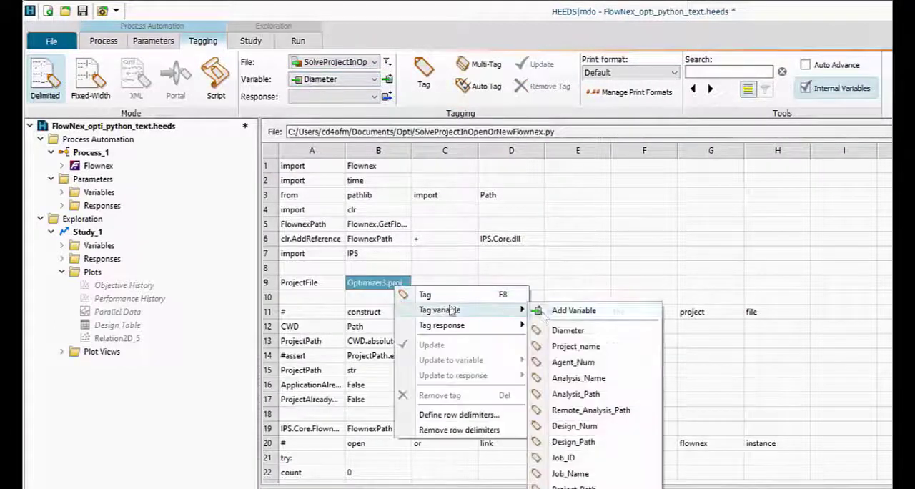
{"action": "left_click", "coordinate": [580, 347]}
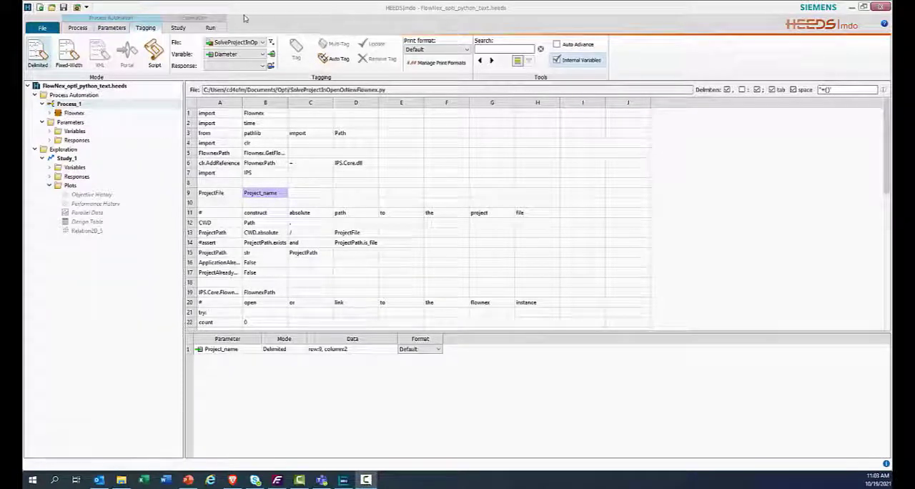
Review the objective setup of Study_1 and its run summary.
{"action": "left_click", "coordinate": [178, 28]}
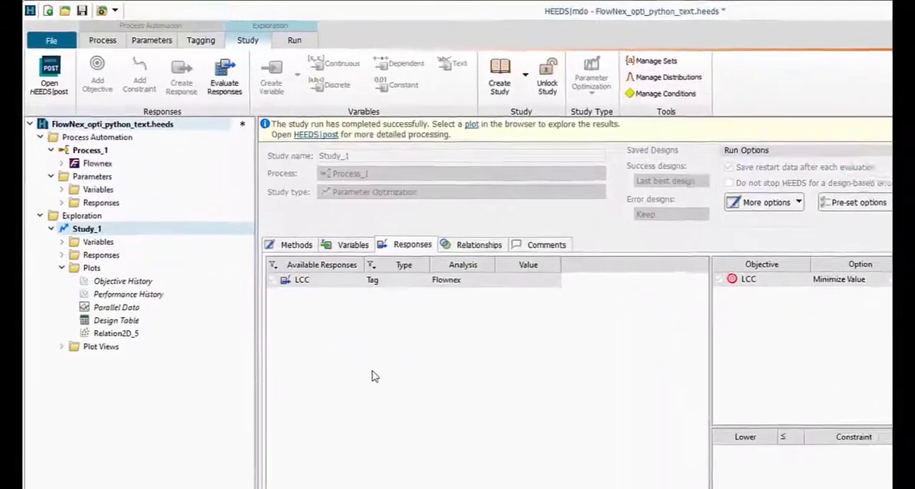
{"action": "left_click", "coordinate": [306, 44]}
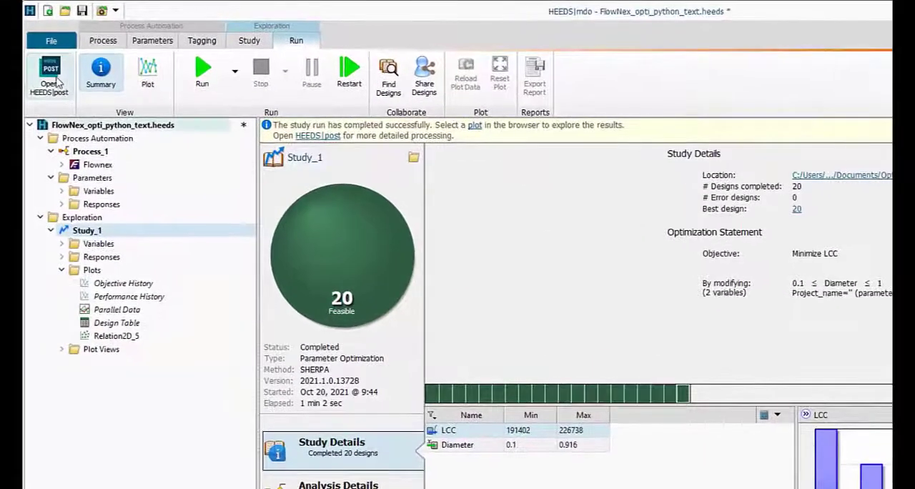
Open the study in HEEDS Post and sort its design table by performance, best design first.
{"action": "left_click", "coordinate": [56, 80]}
{"action": "left_click", "coordinate": [100, 218]}
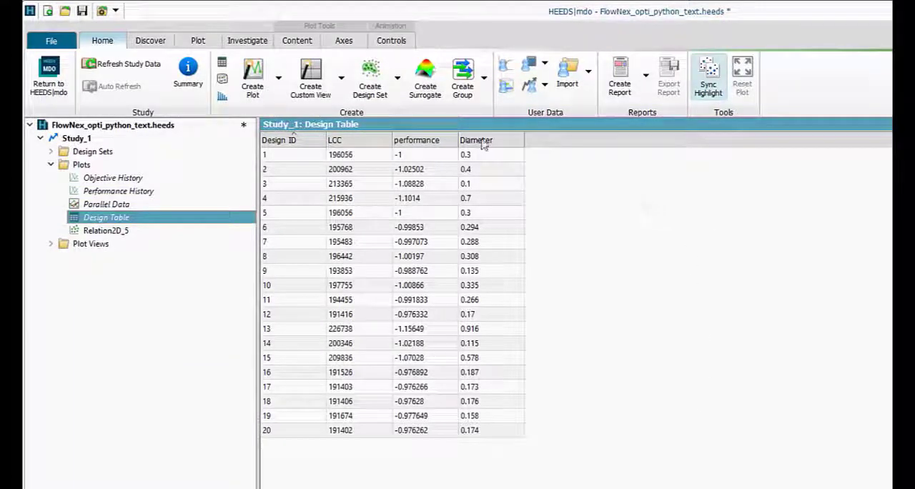
{"action": "left_click", "coordinate": [432, 139]}
{"action": "left_click", "coordinate": [432, 139]}
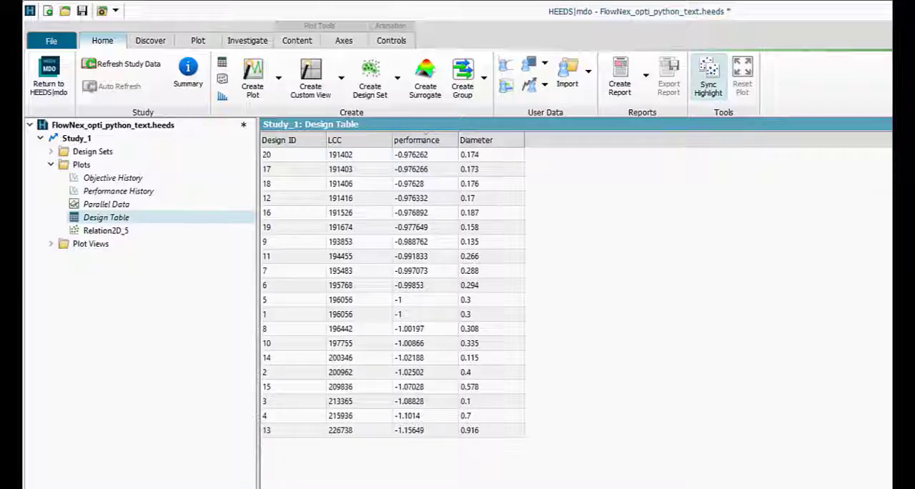
Display the Relation2D_5 plot to examine LCC against Diameter.
{"action": "left_click", "coordinate": [107, 217]}
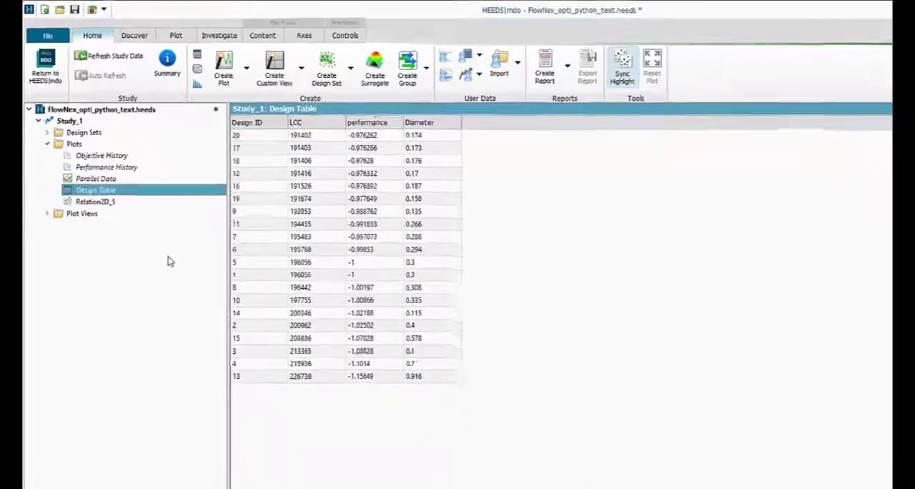
{"action": "left_click", "coordinate": [107, 201]}
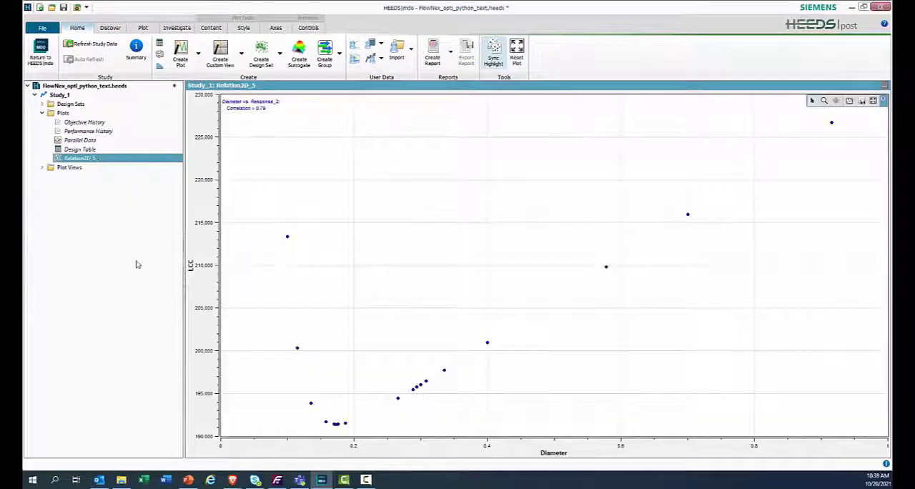